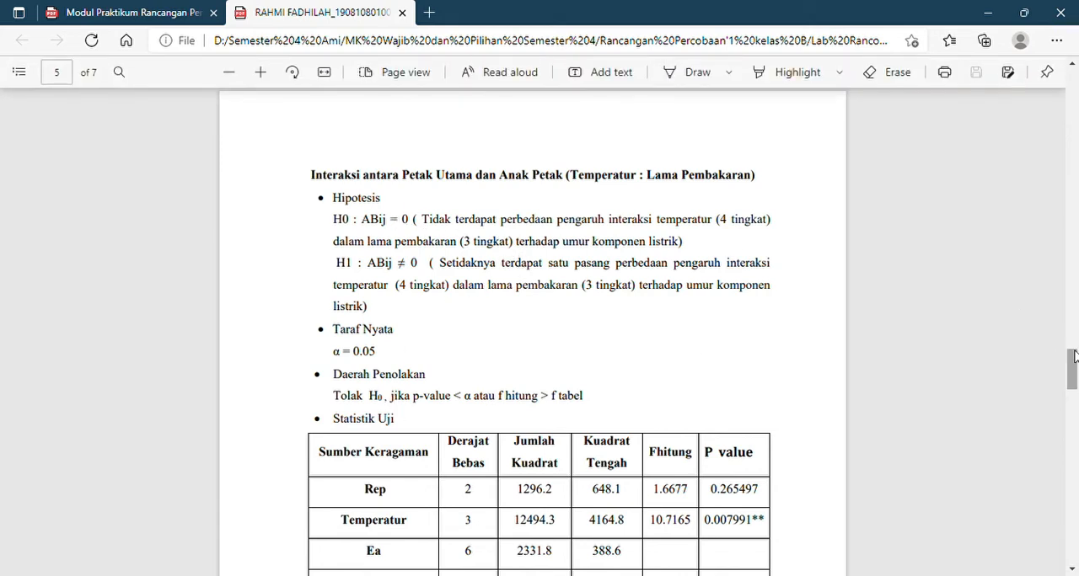
- Review the temperature and burning-time interaction test in the PDF report, from its hypotheses and ANOVA table to the decision and conclusion
left_click_drag(1074, 359, 1075, 368)
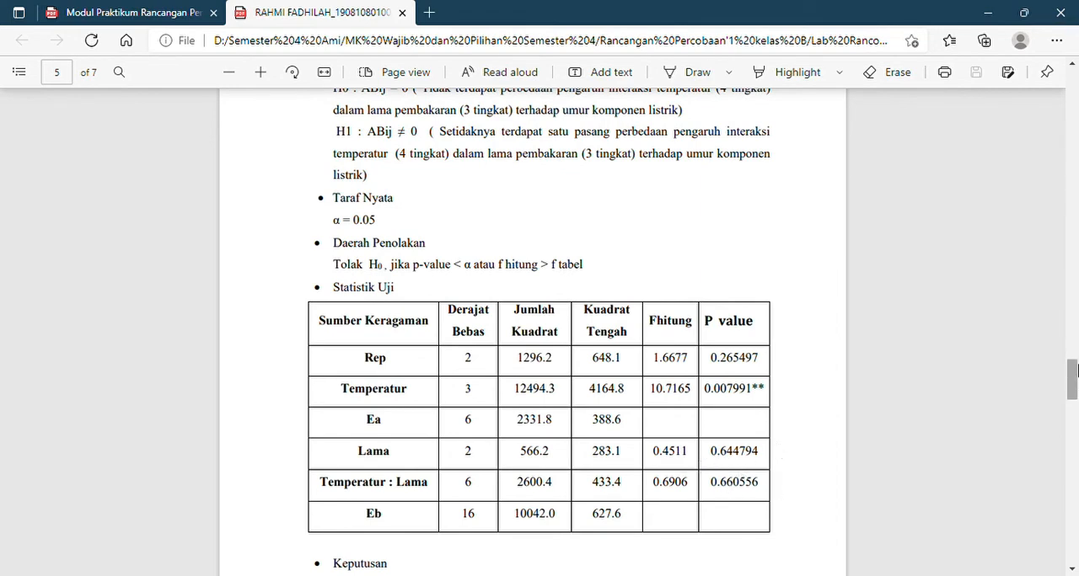
left_click_drag(1073, 371, 1073, 384)
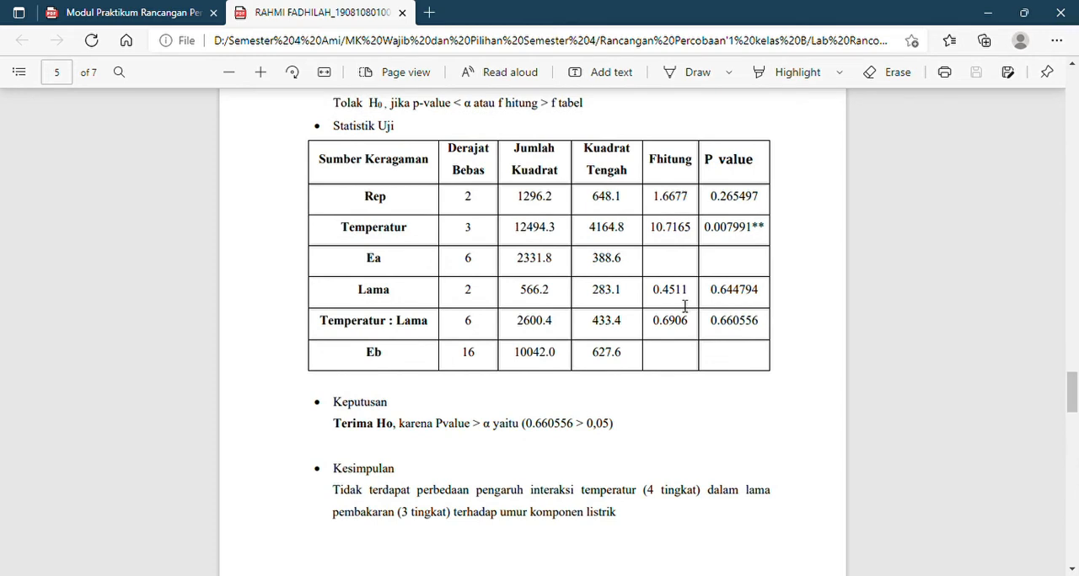
double_click(720, 329)
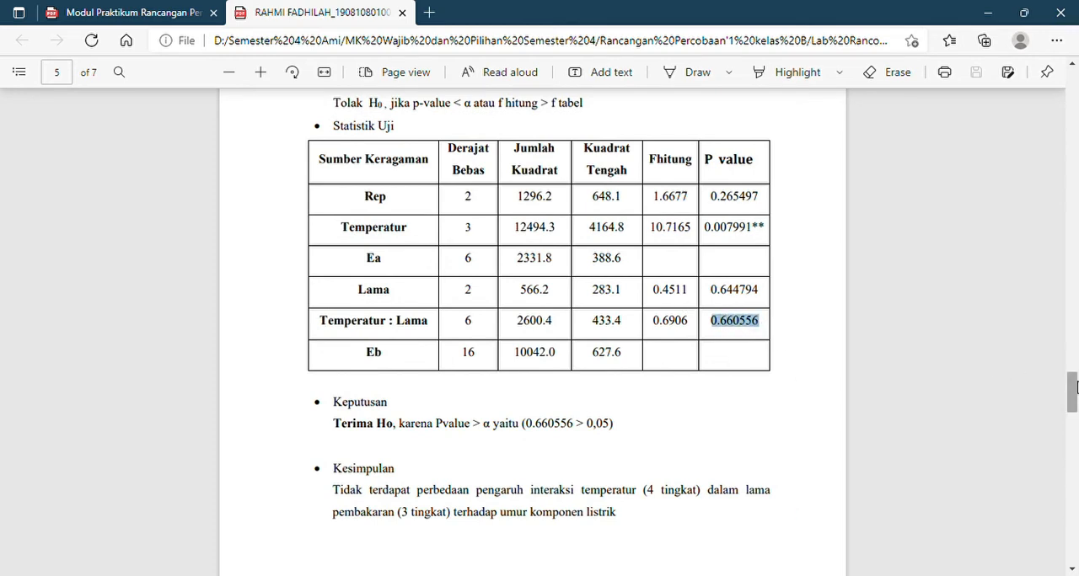
left_click_drag(1074, 389, 1073, 399)
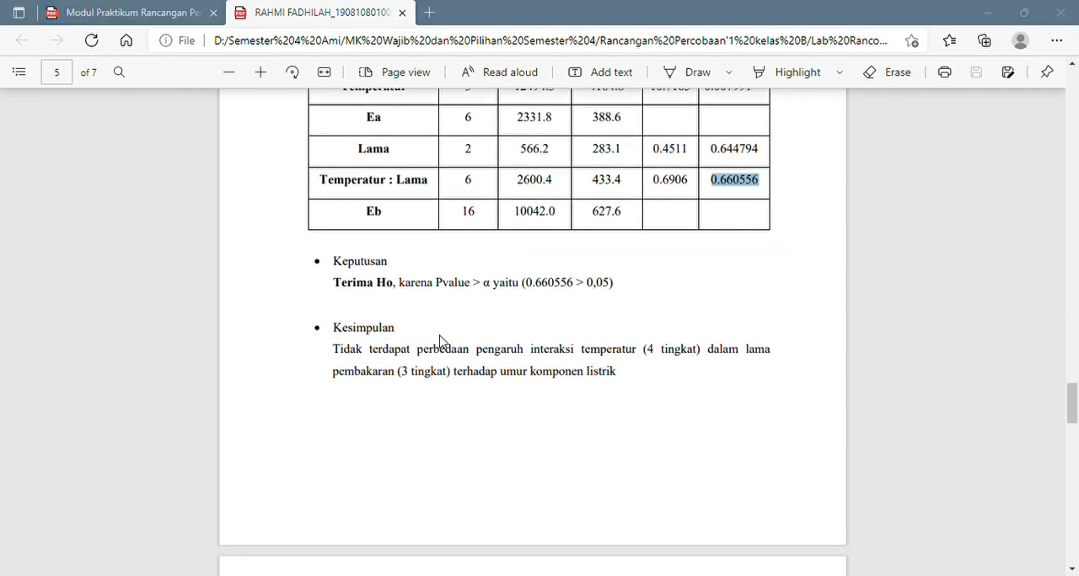
left_click(769, 26)
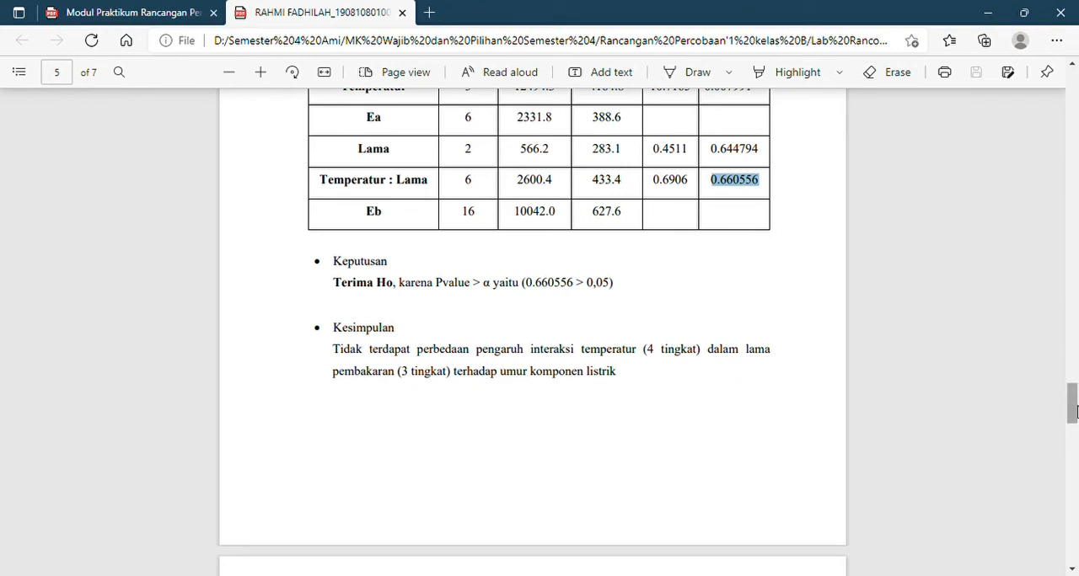
left_click_drag(1072, 410, 1072, 450)
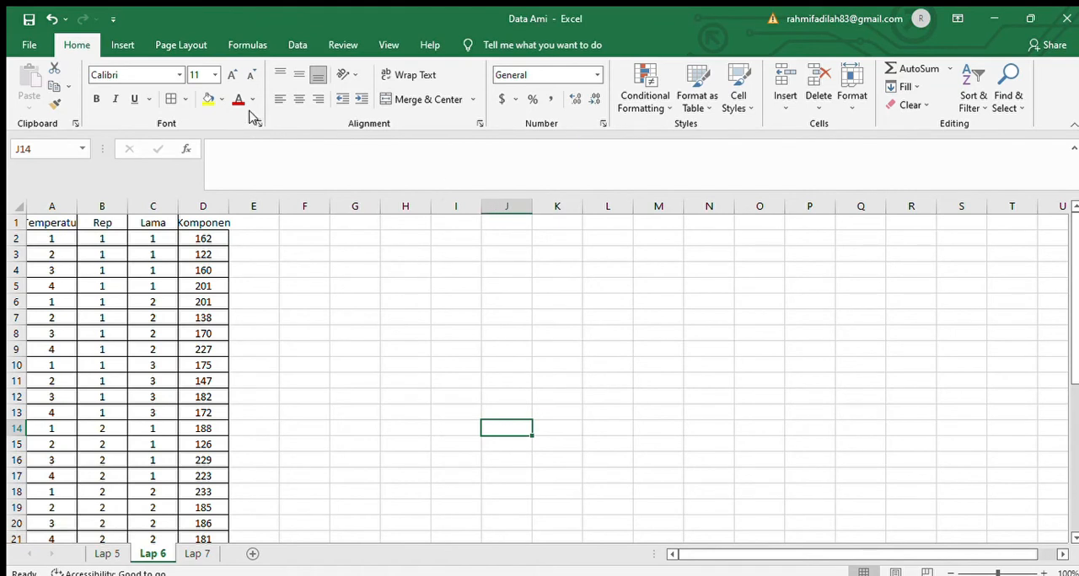
- Switch to the Excel workbook and examine the first data rows across the four columns on sheet Lap 6
left_click(203, 238)
left_click(209, 253)
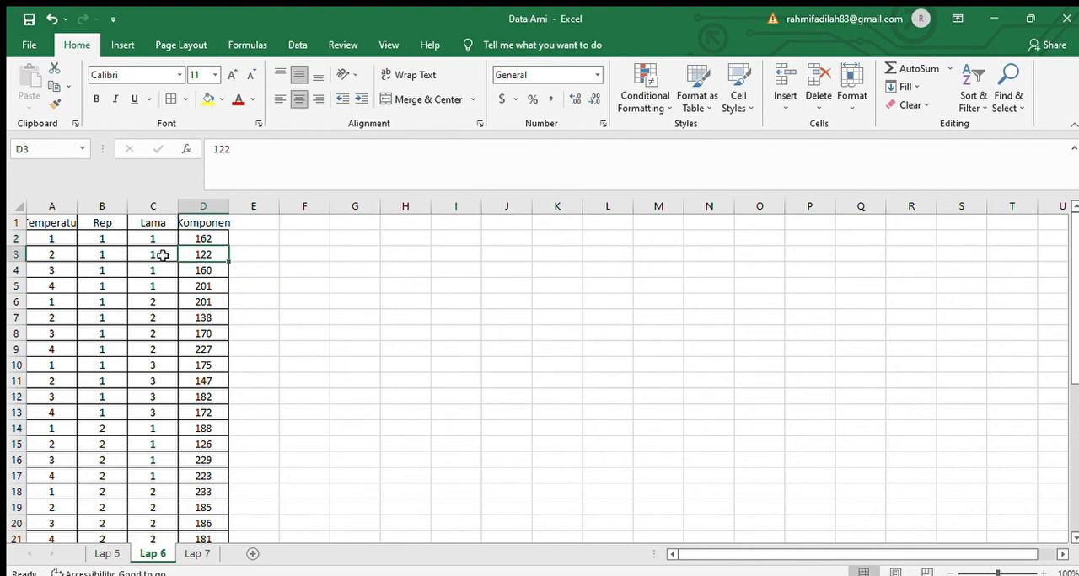
left_click(55, 247)
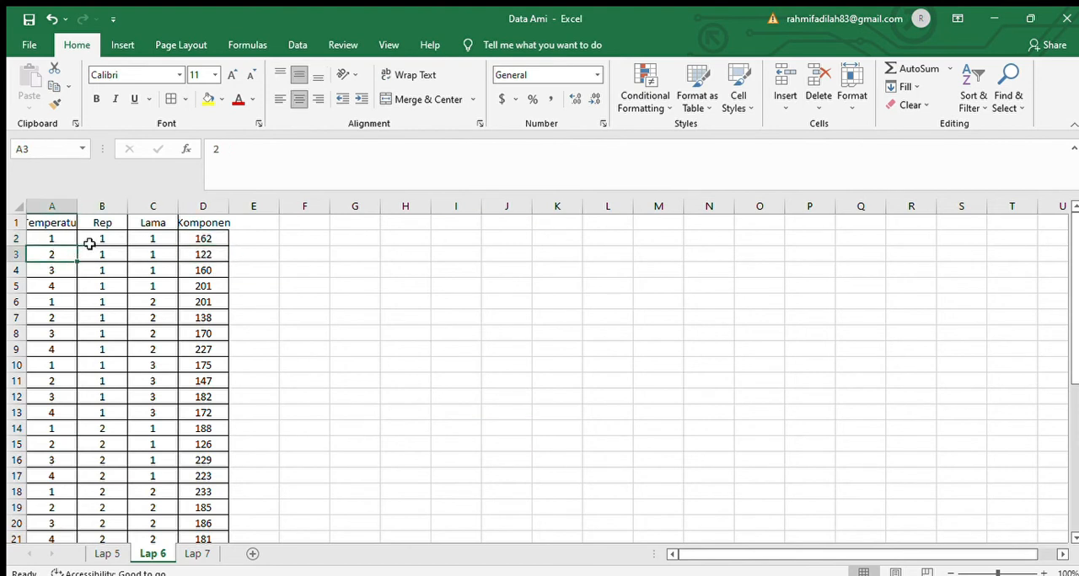
left_click(92, 243)
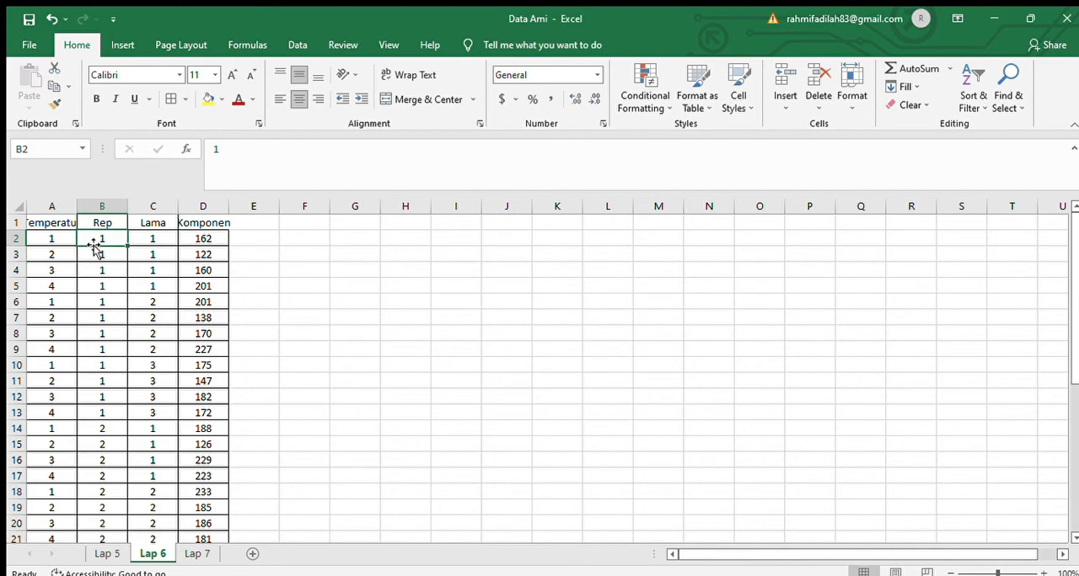
left_click(145, 240)
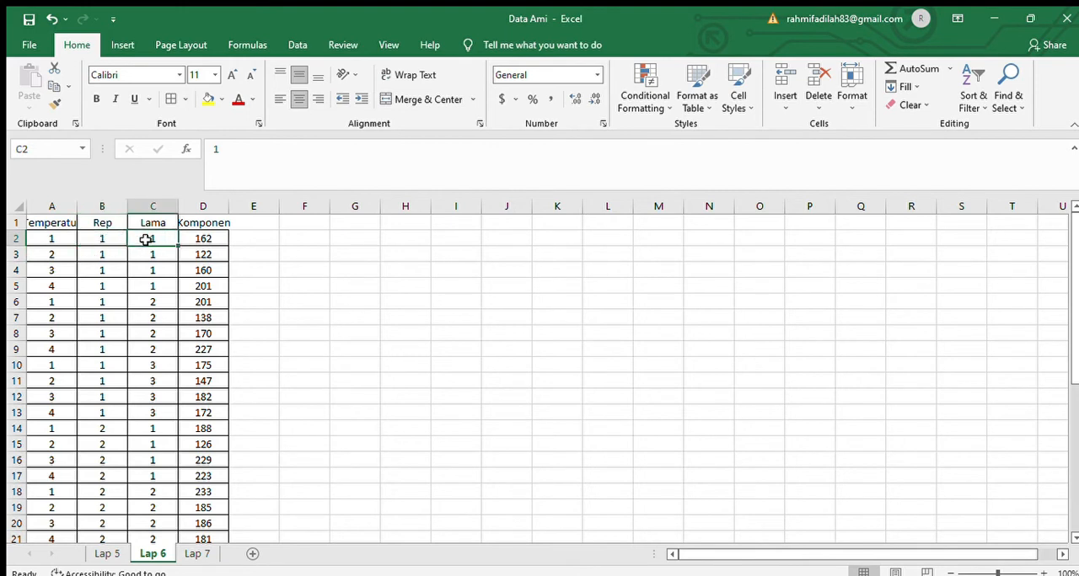
- Go through the level codes in the Temperatur column of the Lap 6 data
key("Left")
key("Left")
key("Down")
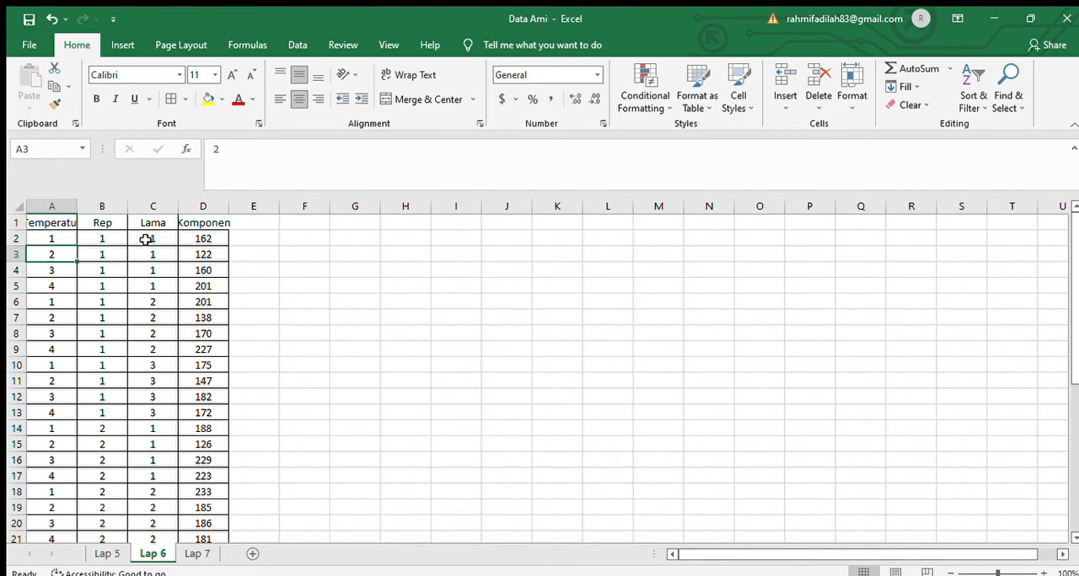
key("Down")
key("Down")
key("Down")
key("Up")
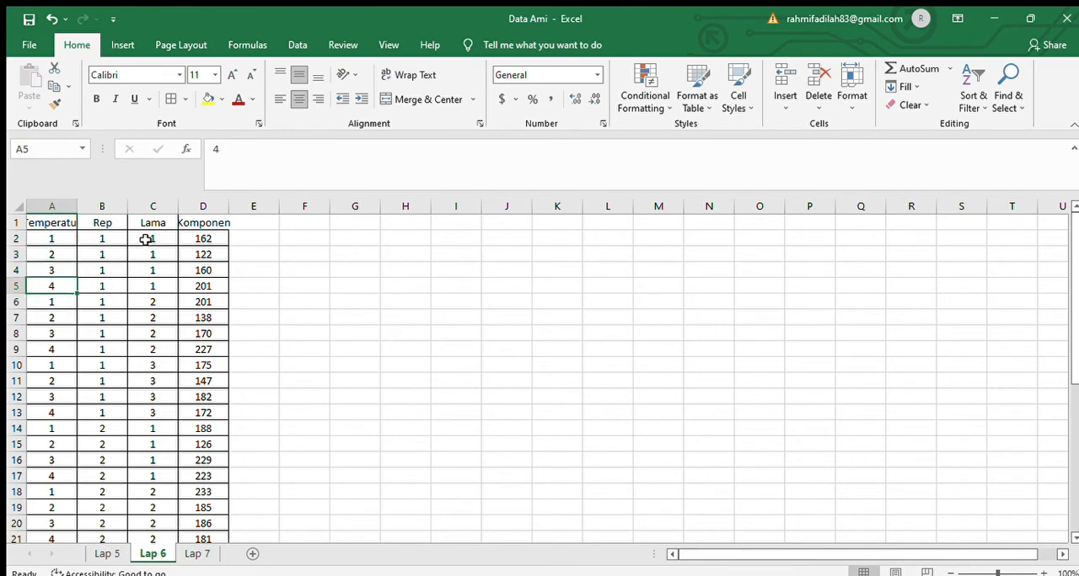
key("Down")
key("Down")
key("Down")
key("Down")
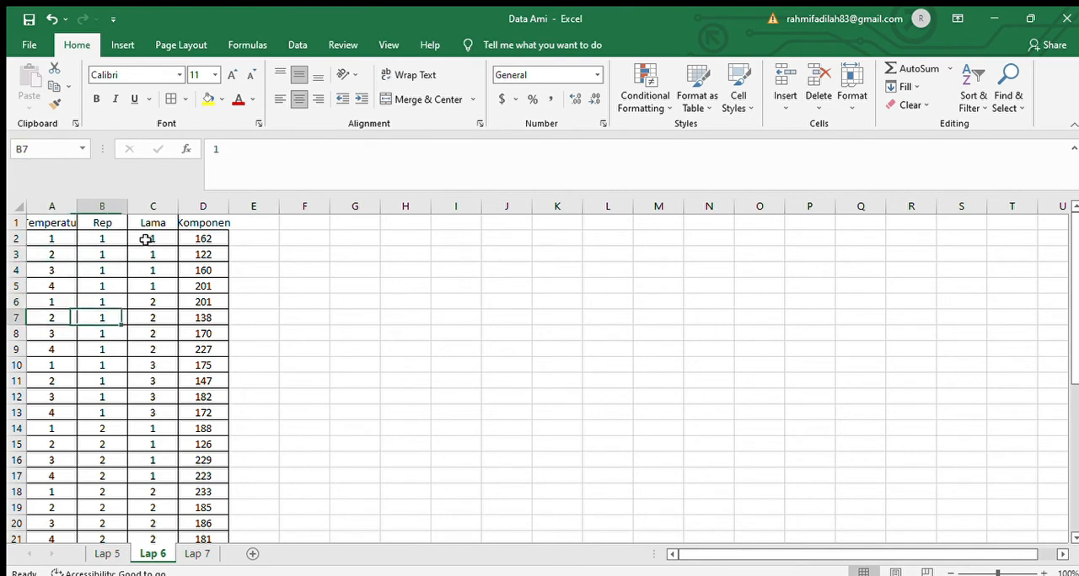
- Go through the replication codes in the Rep column of the Lap 6 data
key("Right")
key("Up")
key("Up")
key("Up")
key("Up")
key("Up")
key("Up")
key("Up")
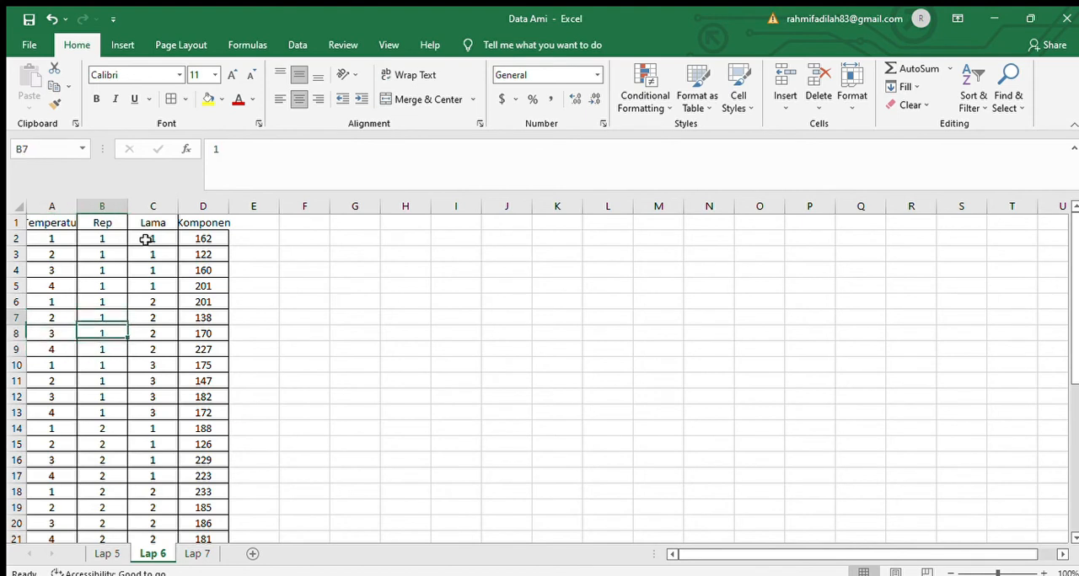
key("Down")
key("Down")
key("Down")
key("Down")
key("Down")
key("Down")
key("Down")
key("Down")
key("Down")
key("Down")
key("Down")
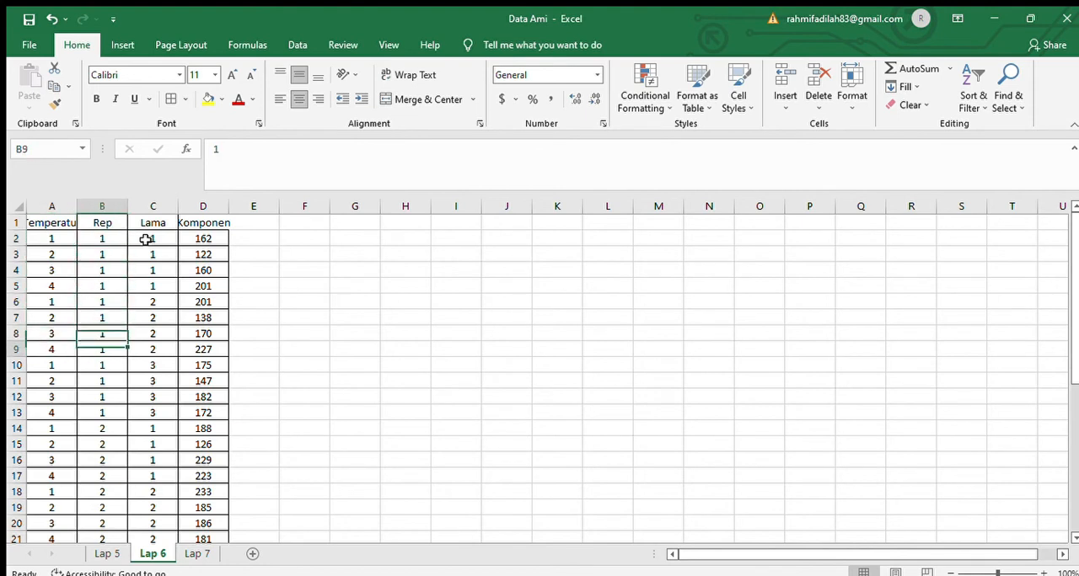
- Examine the Lama codes and the Komponen values in the Lap 6 data
key("Right")
key("Up")
key("Up")
key("Up")
key("Up")
key("Up")
key("Up")
key("Up")
key("Up")
key("Up")
key("Up")
key("Up")
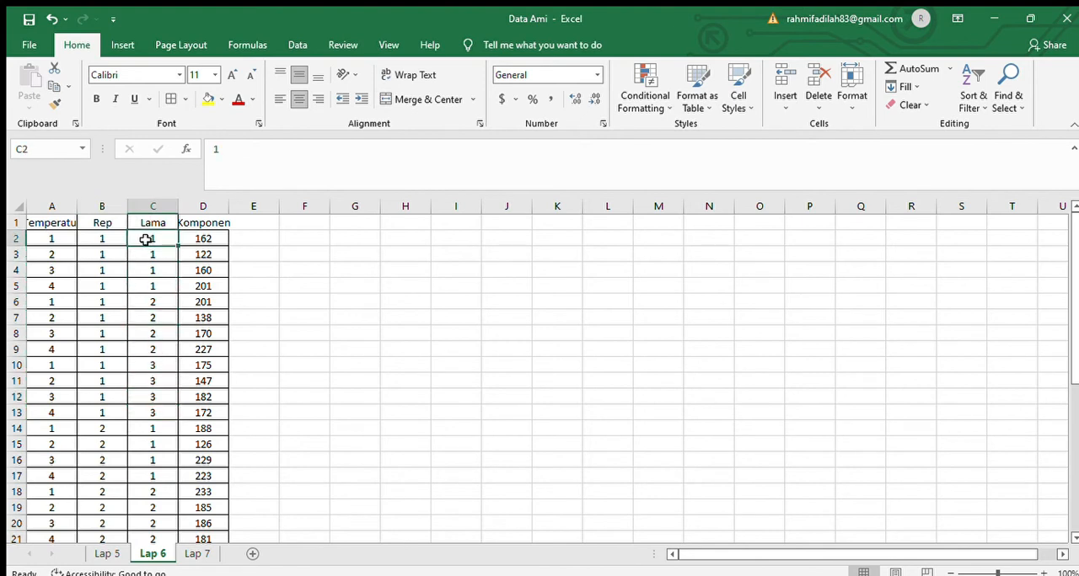
left_click(196, 240)
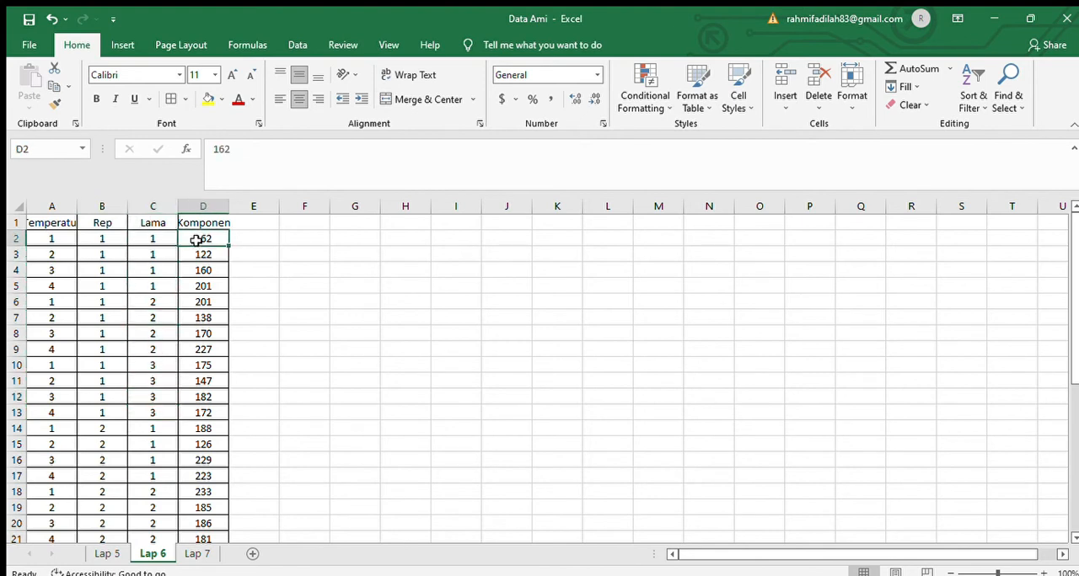
key("Down")
key("Down")
key("Down")
key("Down")
key("Down")
key("Down")
key("Down")
key("Down")
key("Down")
key("Down")
key("Down")
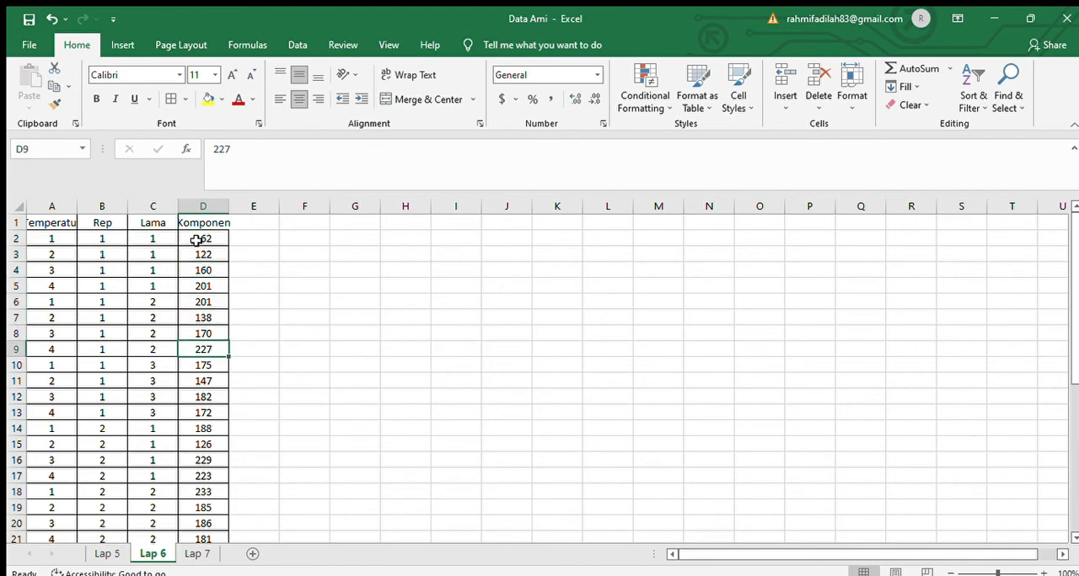
key("Down")
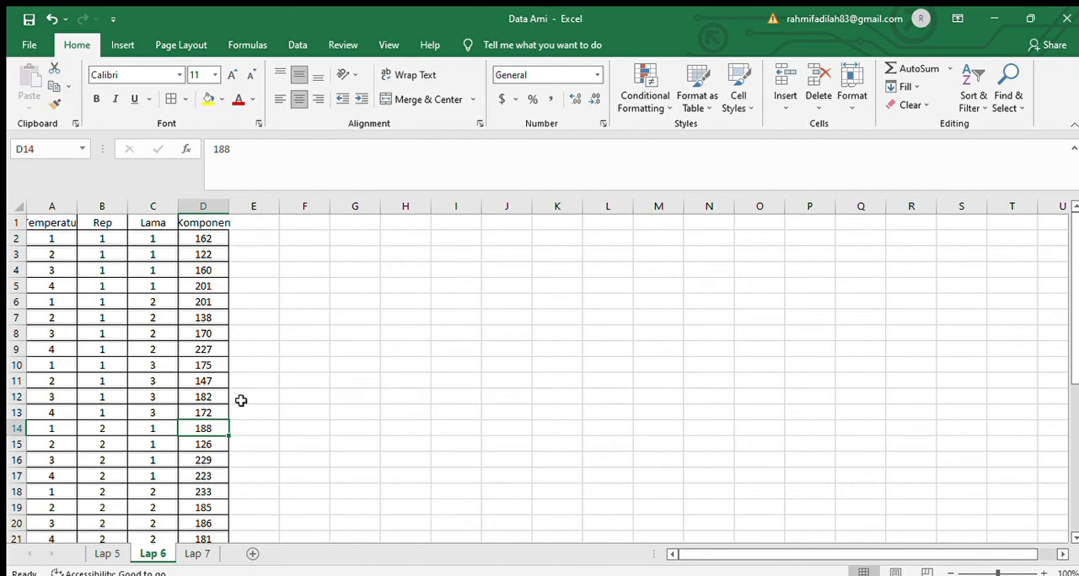
- Copy the entire data table on sheet Lap 6, including its headers
left_click(90, 285)
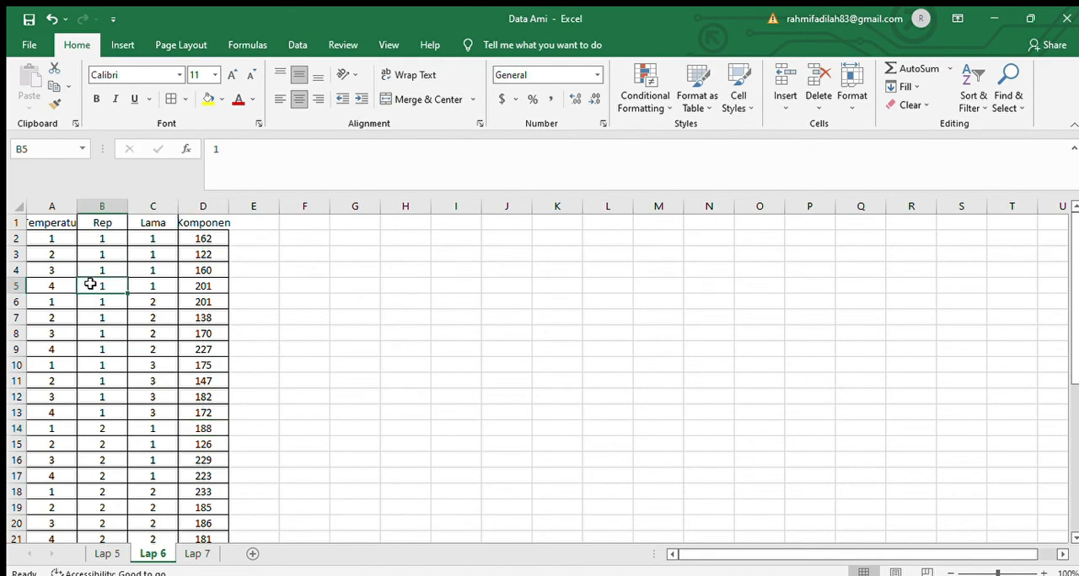
key("ctrl+a")
key("ctrl+c")
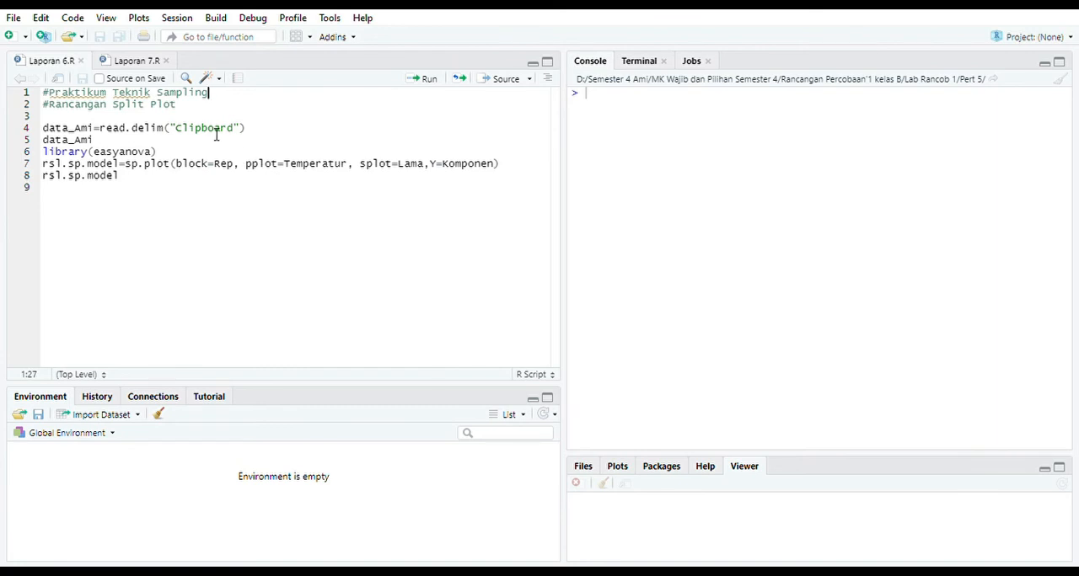
- In RStudio, import the copied table with data_Ami=read.delim("clipboard"), using a lowercase "clipboard", and print data_Ami
left_click(428, 88)
left_click(428, 87)
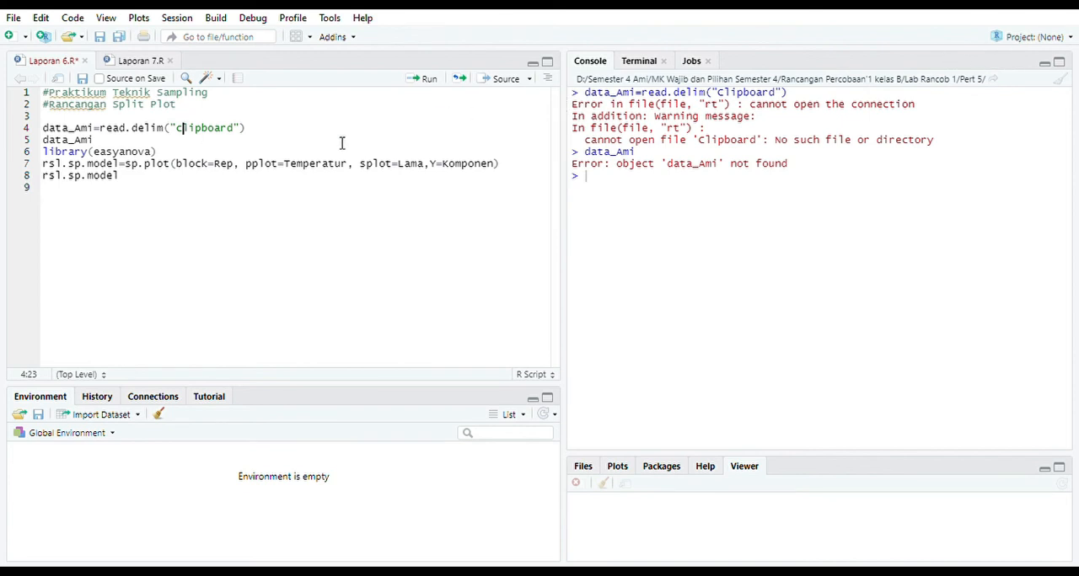
left_click(429, 84)
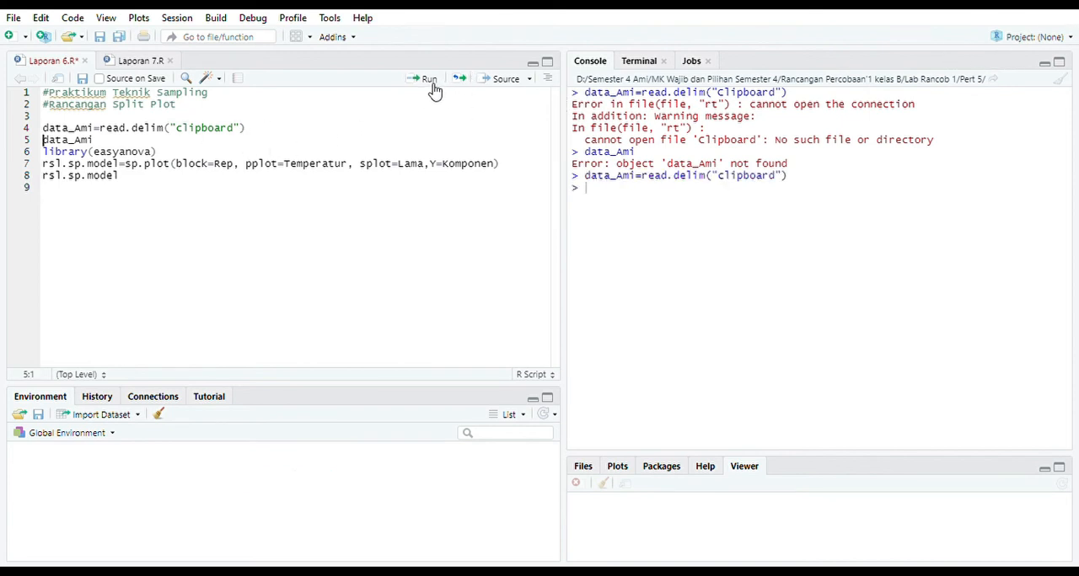
left_click(432, 85)
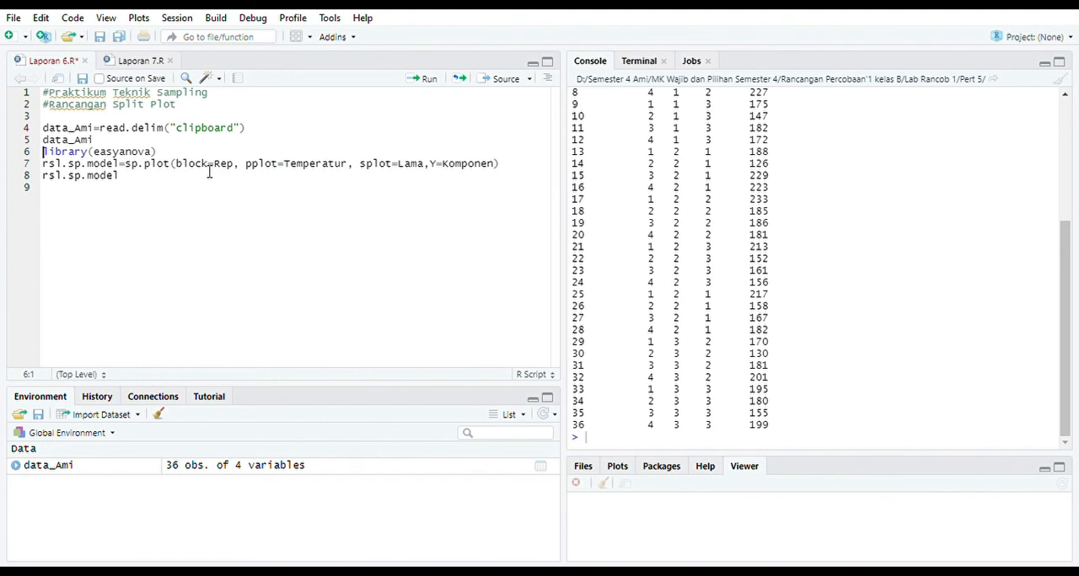
- Run library(easyanova) and the split-plot model with block=Rep, pplot=Temperatur, splot=Lama and Y=Komponen
left_click(422, 88)
left_click(422, 88)
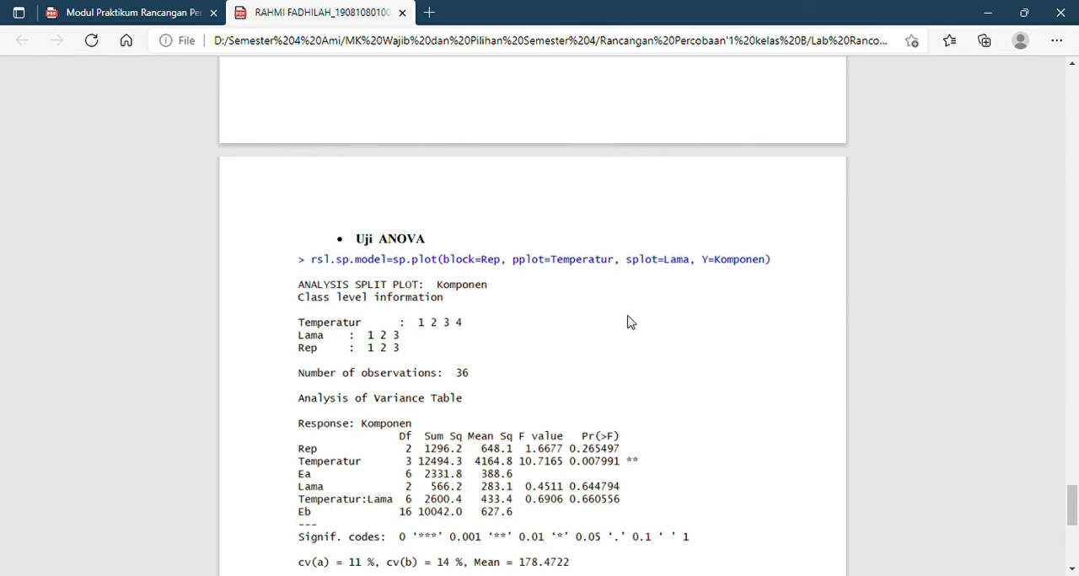
- Switch to the PDF report and examine the split-plot output in its Uji ANOVA section
scroll(629, 321, "down", 4)
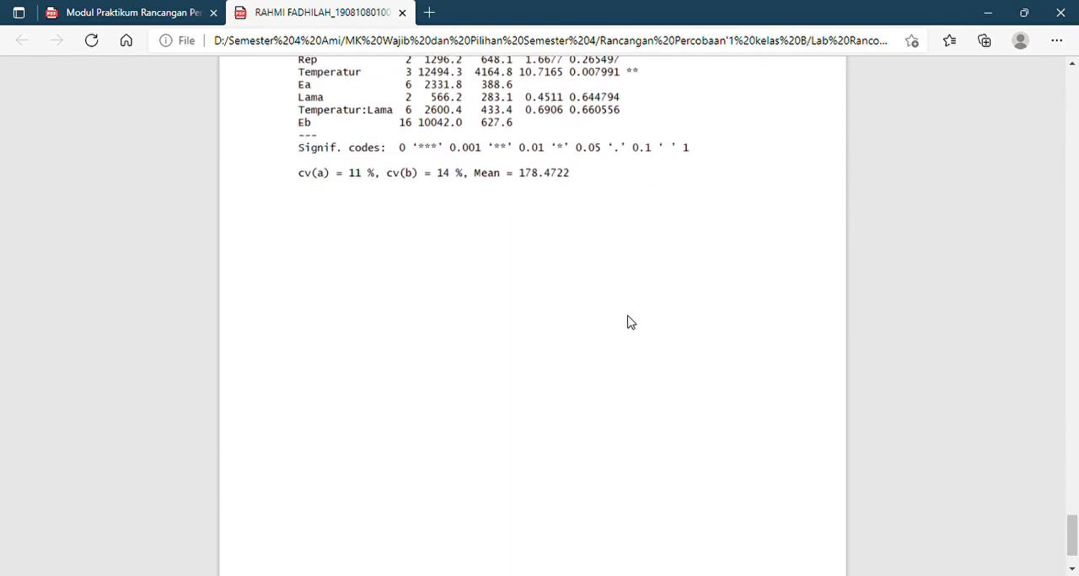
scroll(629, 321, "up", 6)
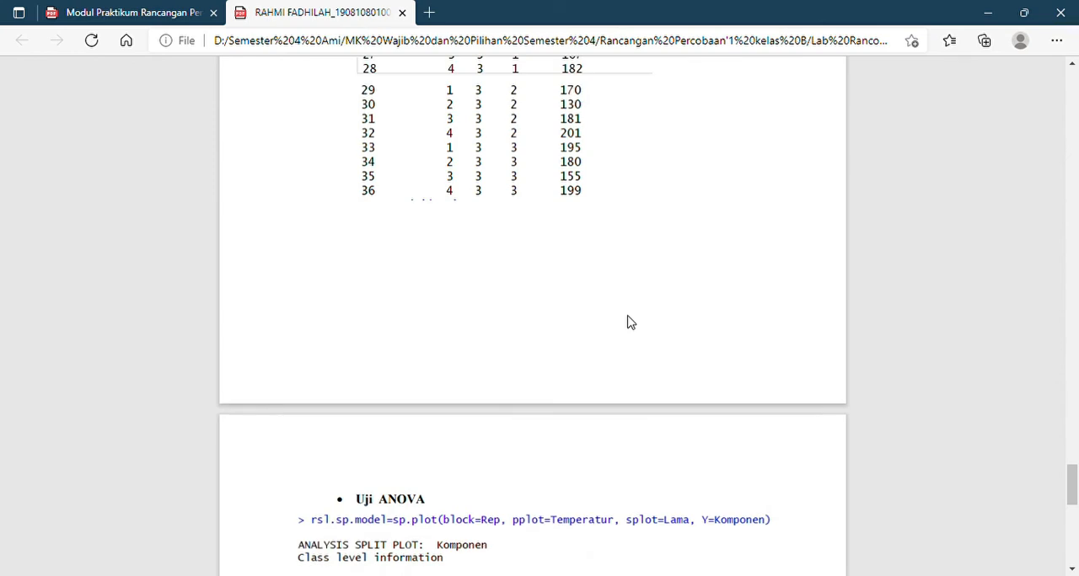